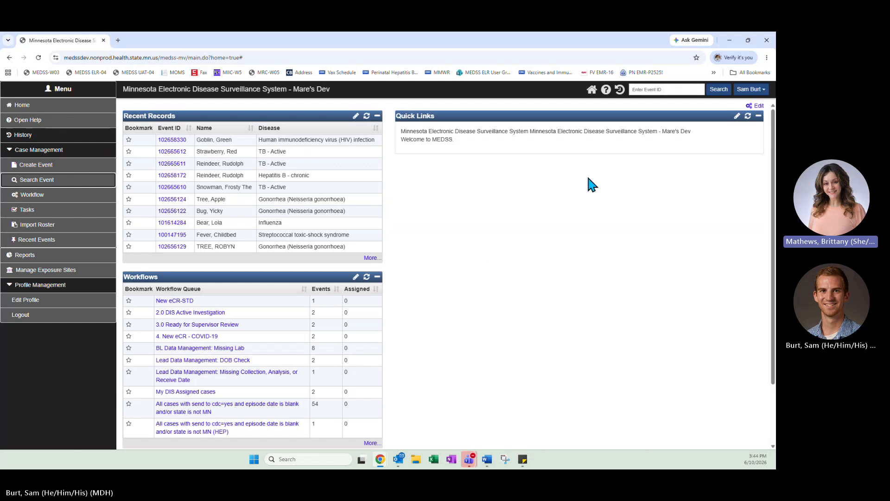
Open the event search window, and move and enlarge it so all search criteria and options fit.
click(638, 90)
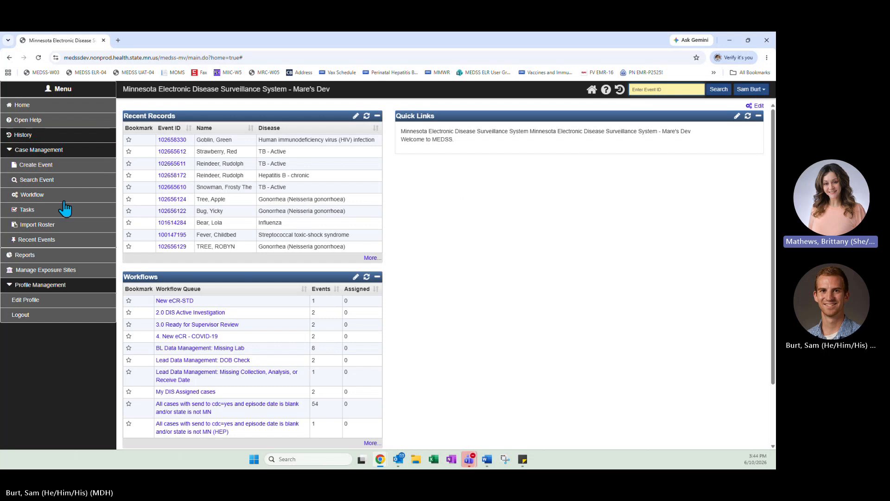
click(34, 182)
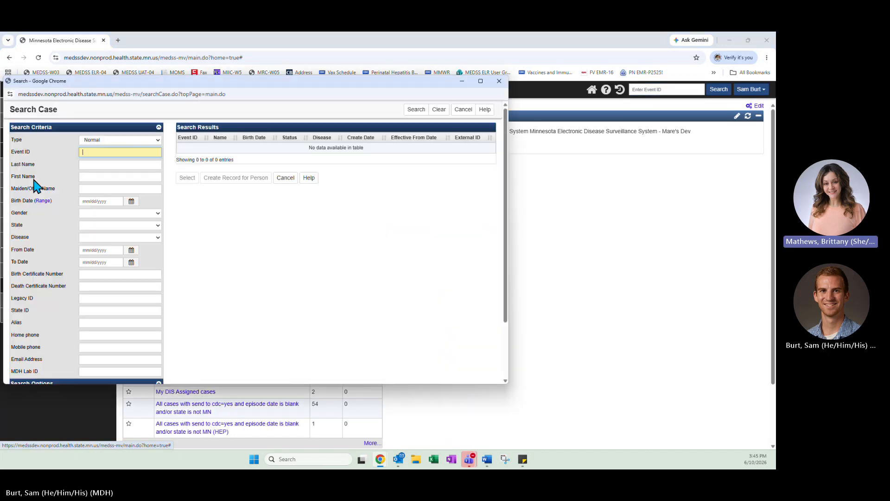
drag(326, 83, 416, 70)
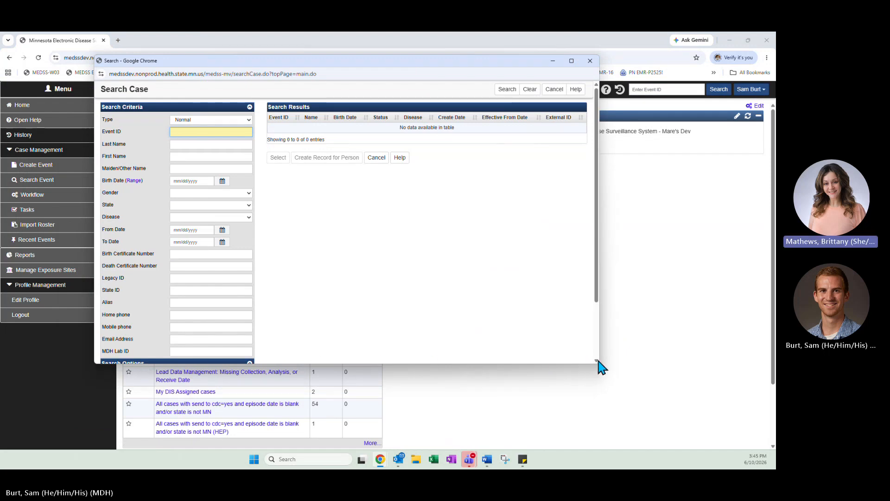
drag(598, 363, 613, 437)
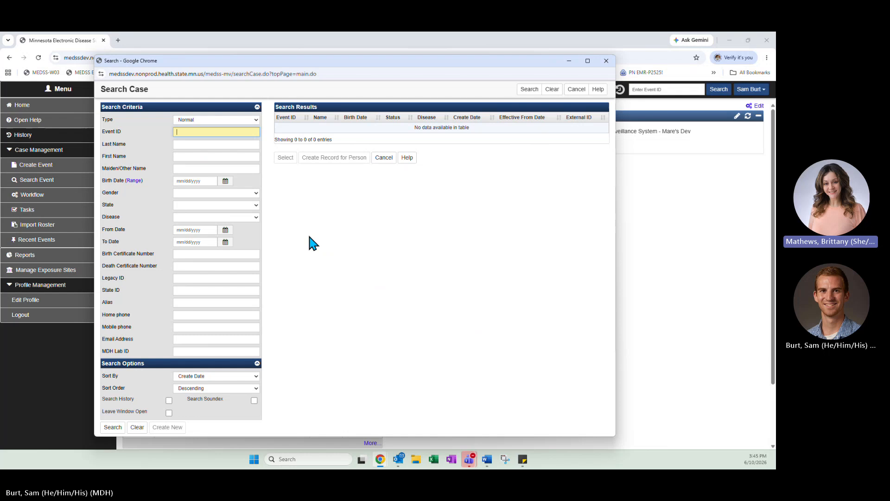
Set the Disease criterion to Blood Lead Test and then to Unexplained Deaths and Critical Illnesses to compare the available search fields.
click(253, 217)
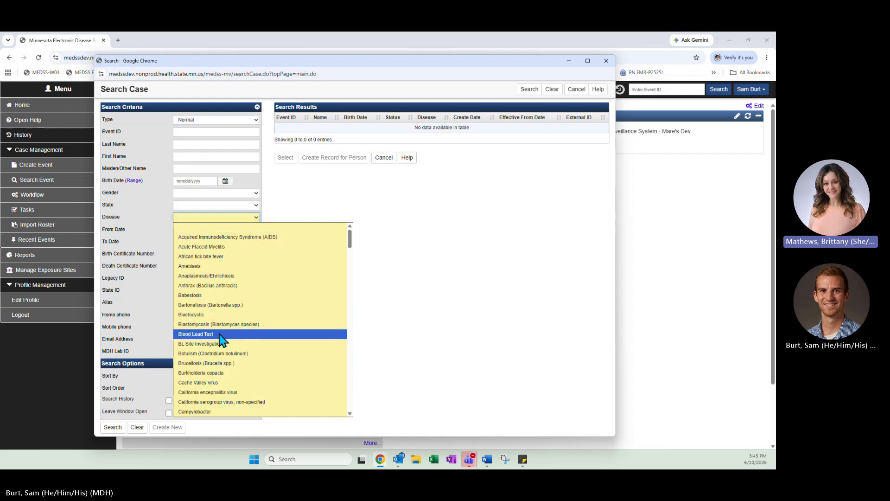
click(221, 335)
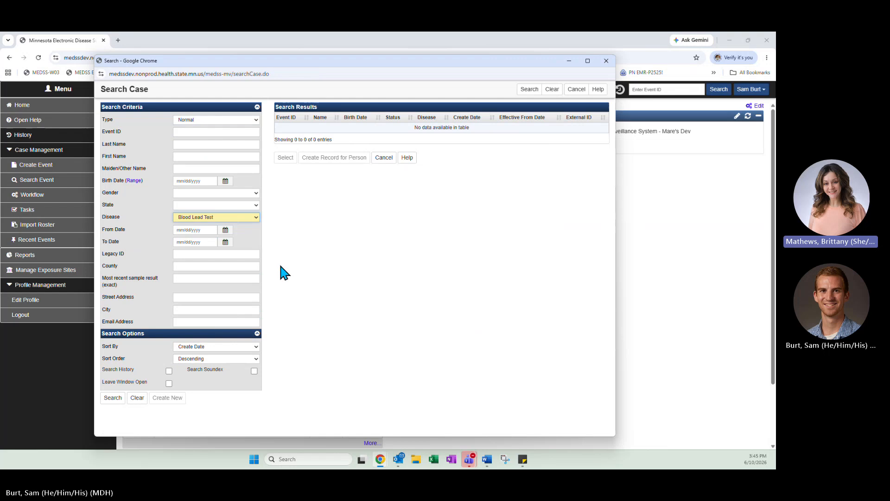
click(256, 218)
drag(350, 239, 349, 411)
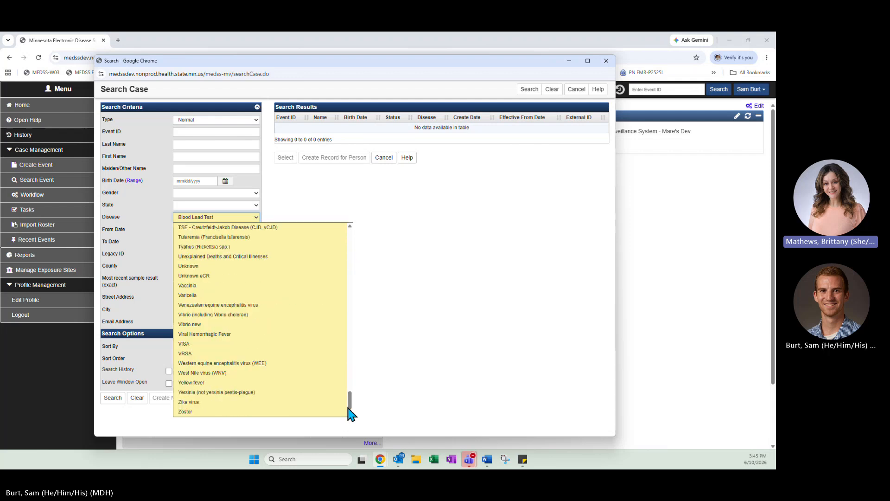
click(265, 256)
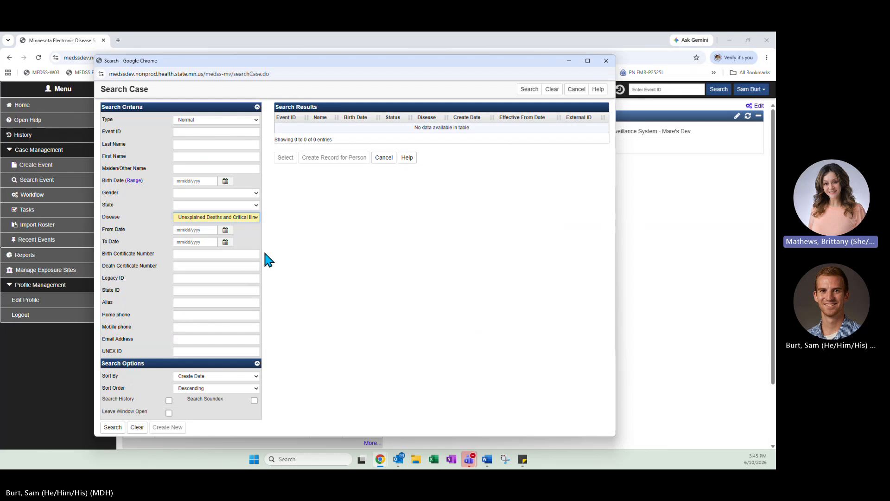
Search for TB - Active events whose last name matches the trailing wildcard pattern tes*.
click(256, 218)
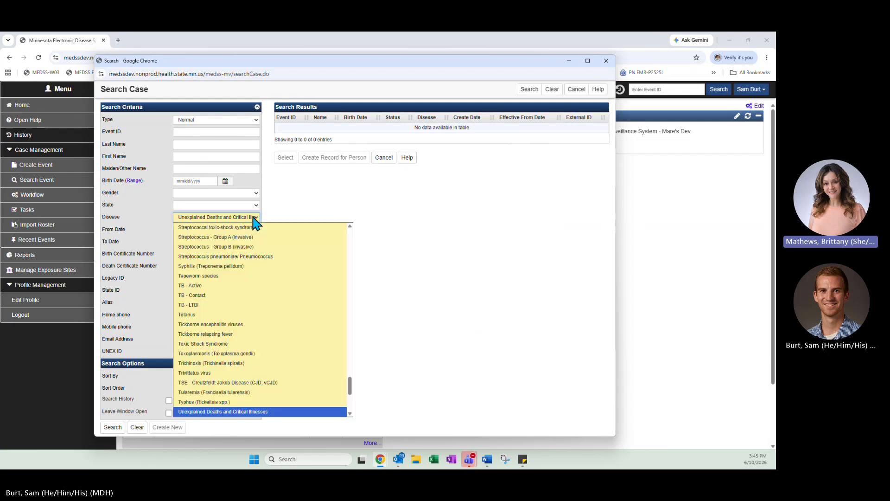
click(218, 286)
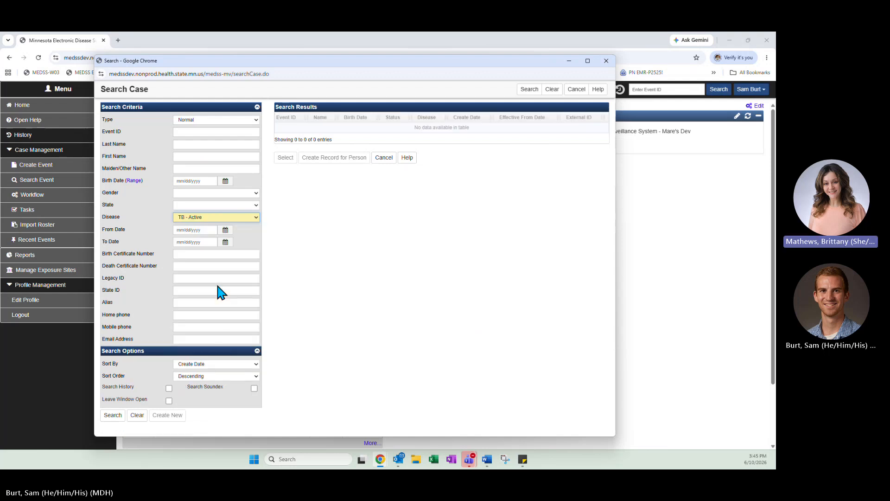
click(291, 242)
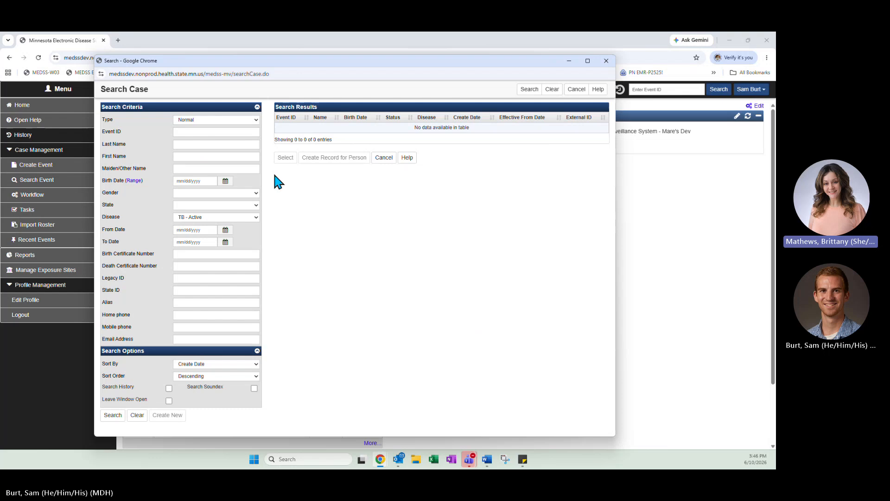
click(197, 145)
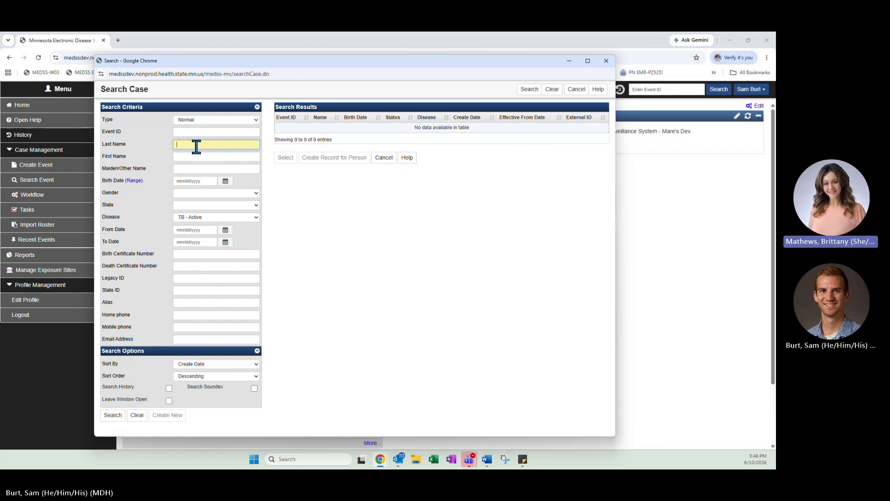
text(tes*)
click(112, 415)
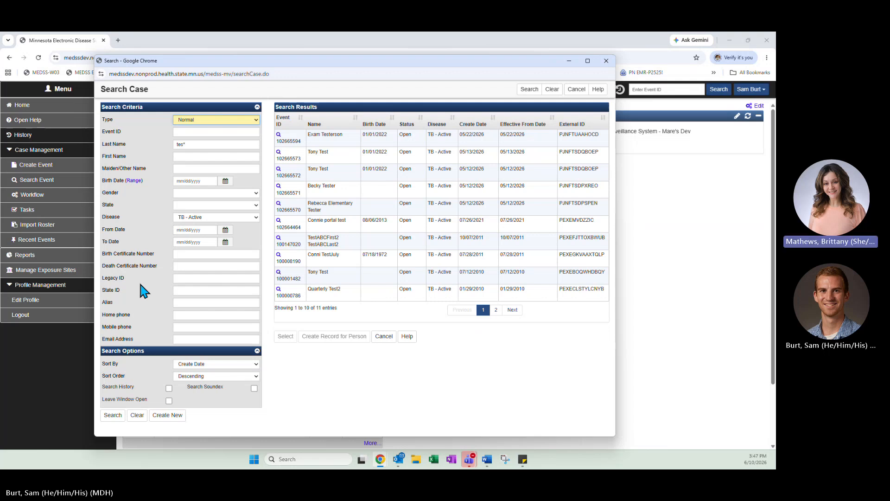
Replace the last name criterion with the leading wildcard pattern *tester and rerun the search.
click(194, 141)
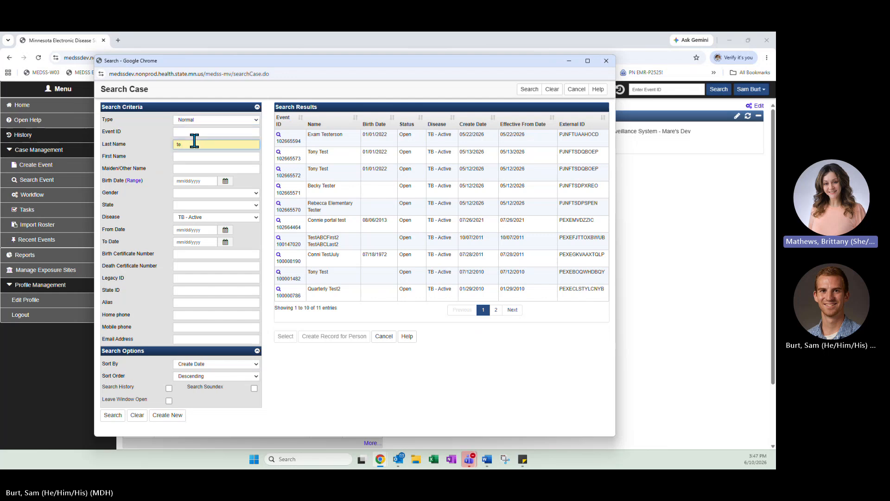
key(BackSpace)
key(BackSpace)
text(*tester)
click(103, 418)
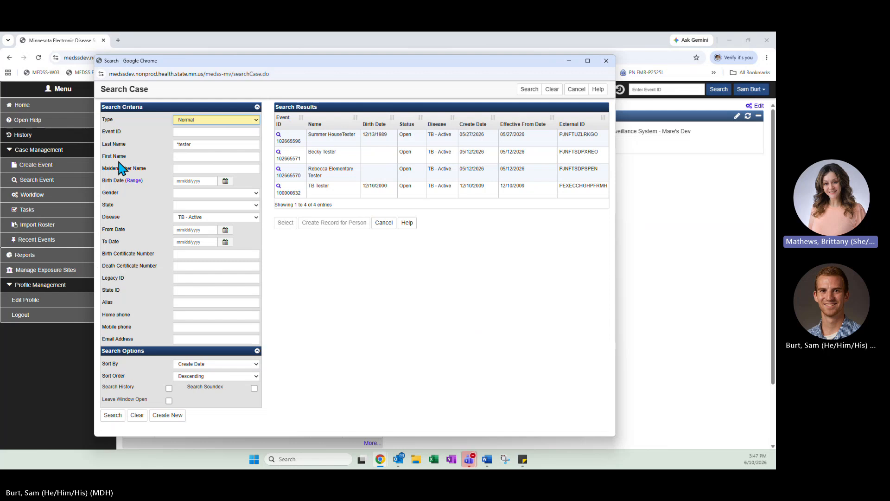
Shorten the last name criterion to *tes*, with wildcards on both sides, and rerun the search.
click(202, 143)
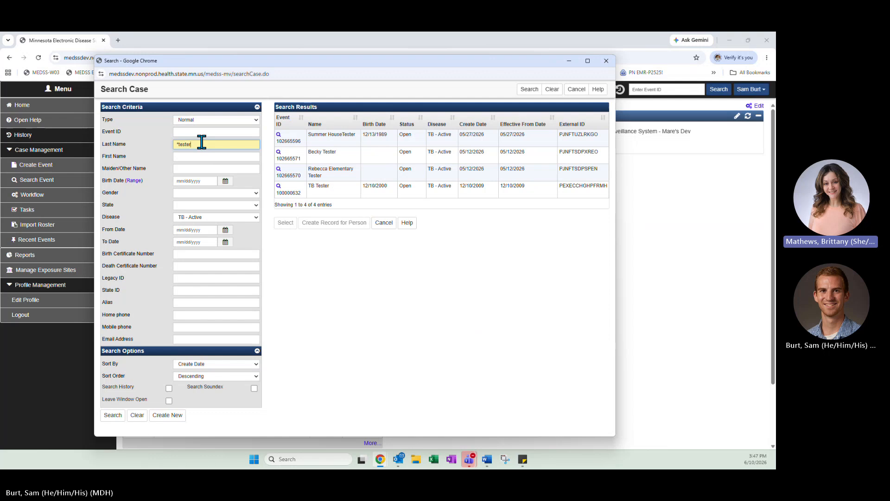
key(BackSpace)
key(BackSpace)
key(BackSpace)
text(*)
click(113, 416)
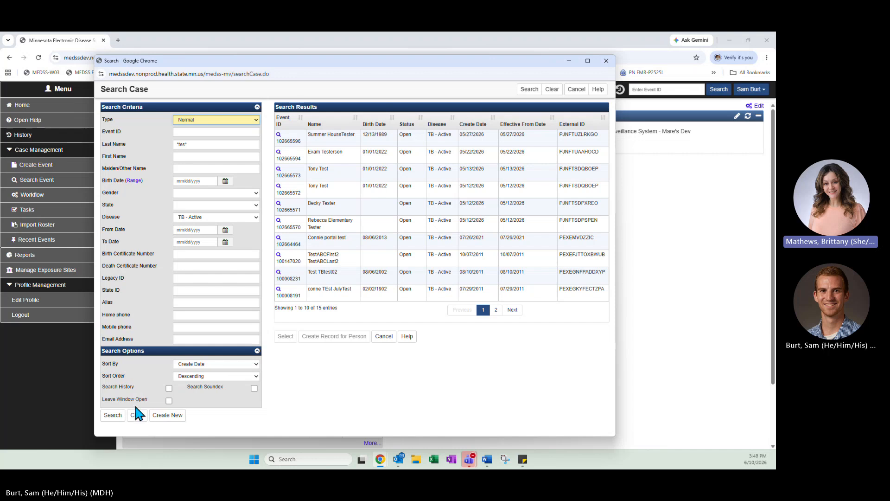
Clear the search criteria, enable Search Soundex and search for similar-sounding matches to a short first name.
click(137, 415)
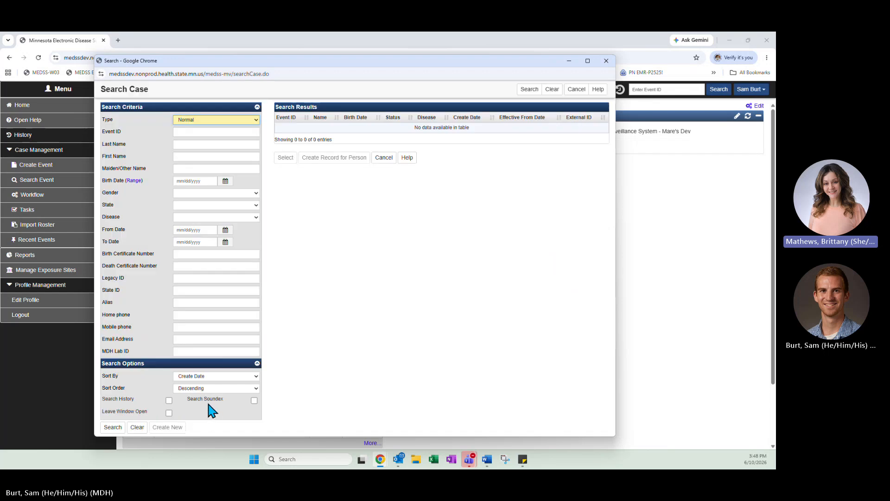
click(254, 400)
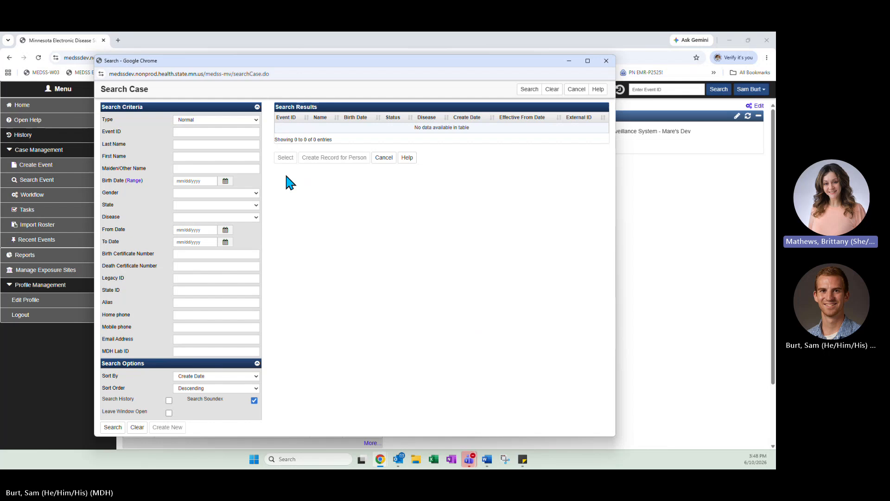
click(249, 157)
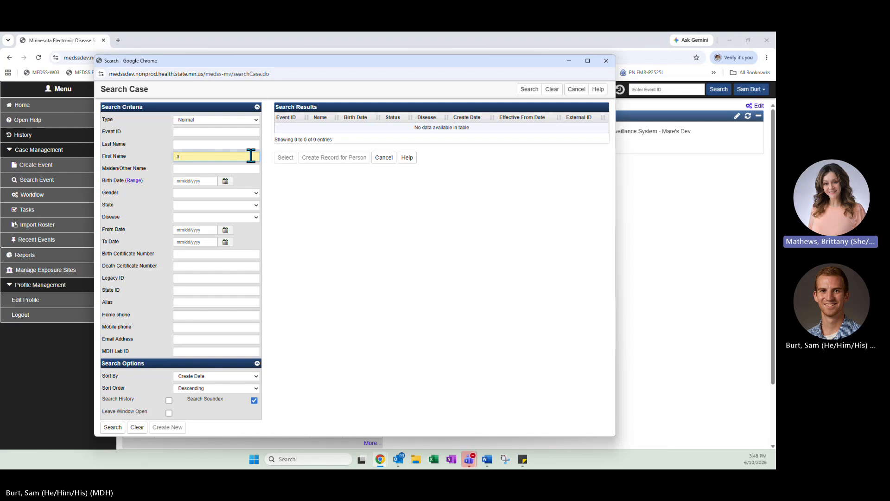
text(ann)
click(114, 430)
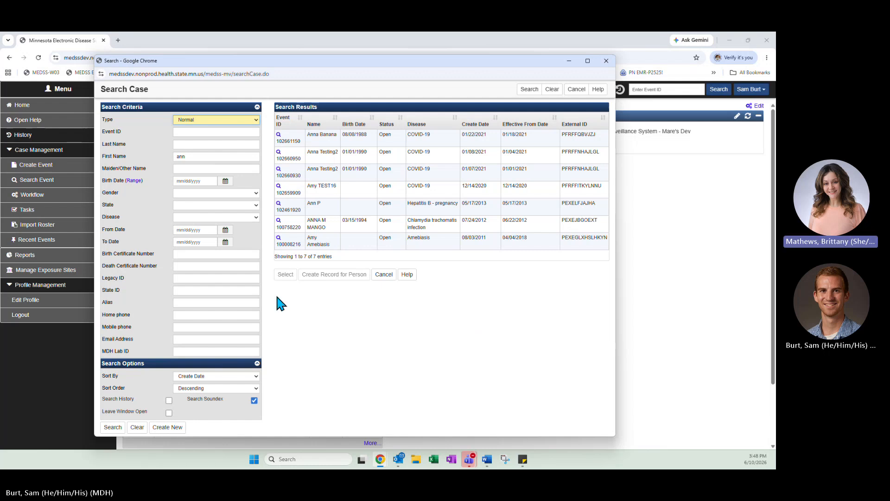
Clear the search form, and try the Search History and Leave Window Open options on and off.
click(139, 426)
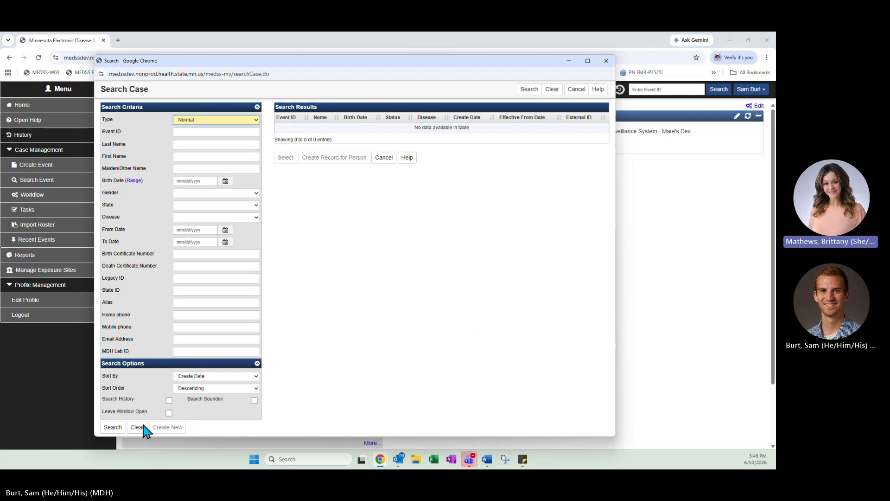
click(169, 400)
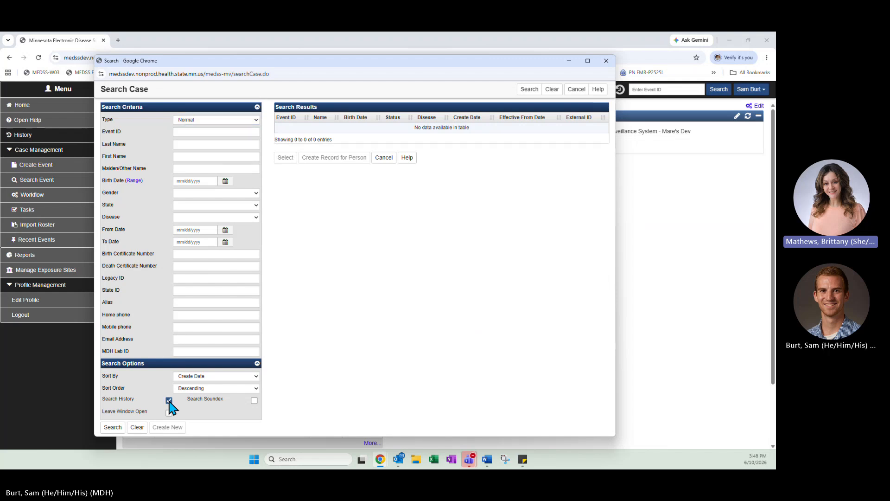
click(170, 401)
click(169, 413)
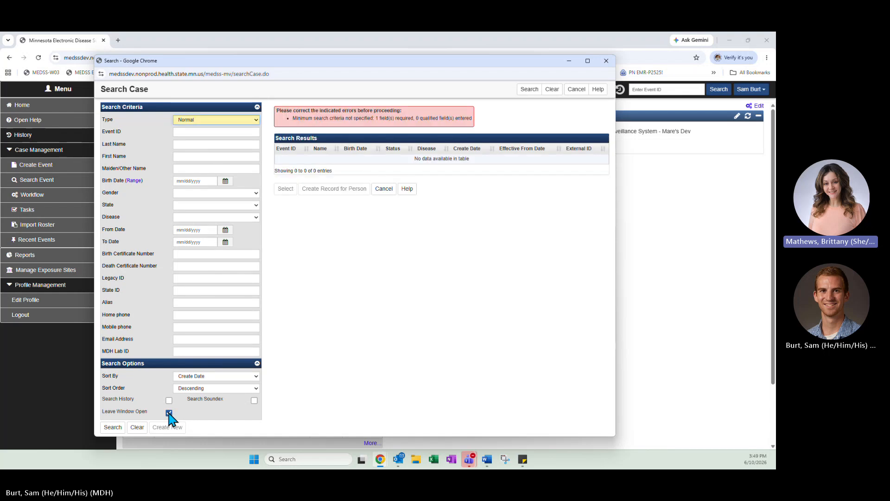
click(169, 412)
click(137, 427)
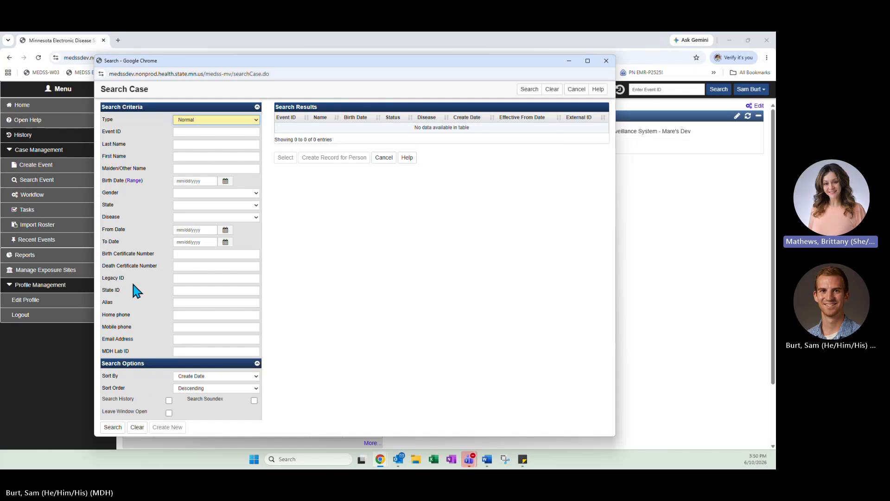
Search for TB - Active events by the person's first name and the first three letters of the last name plus a wildcard.
click(182, 217)
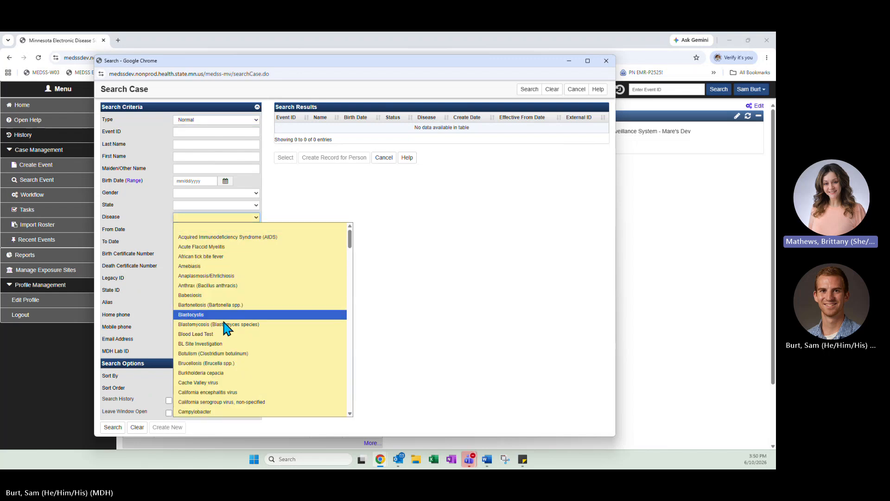
scroll(223, 335, down, 15)
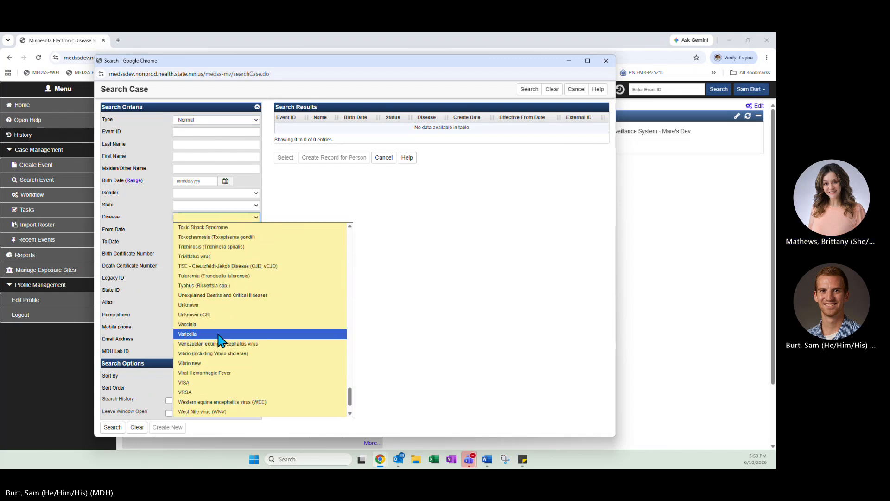
scroll(217, 324, up, 5)
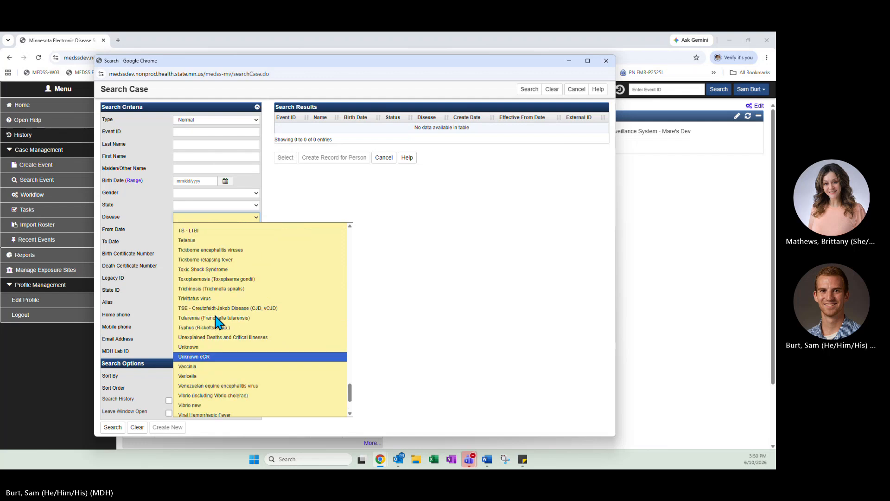
click(210, 292)
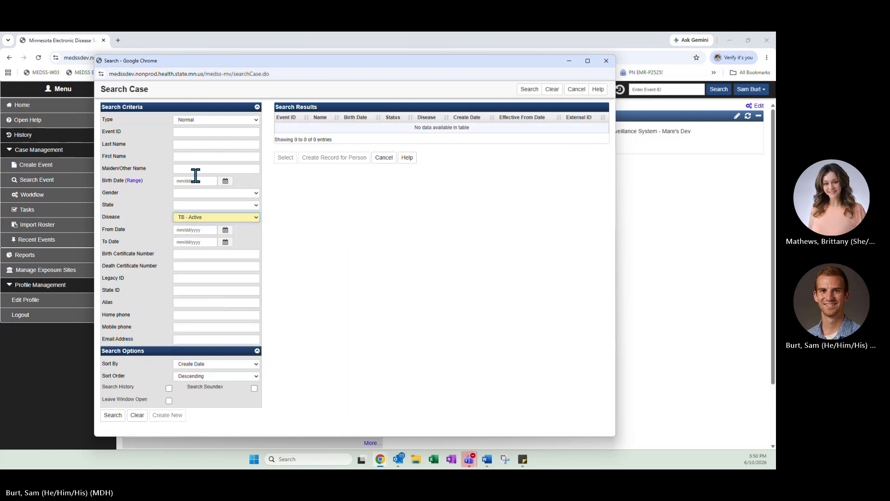
click(196, 158)
text(green)
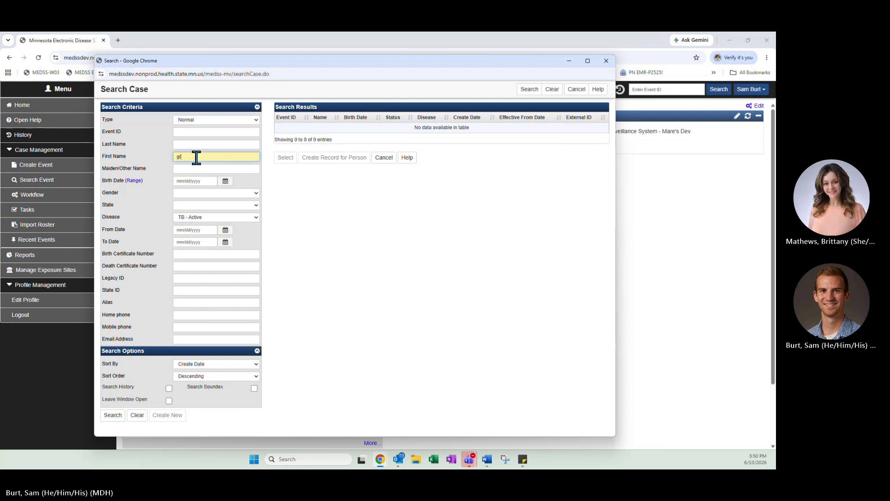
click(195, 145)
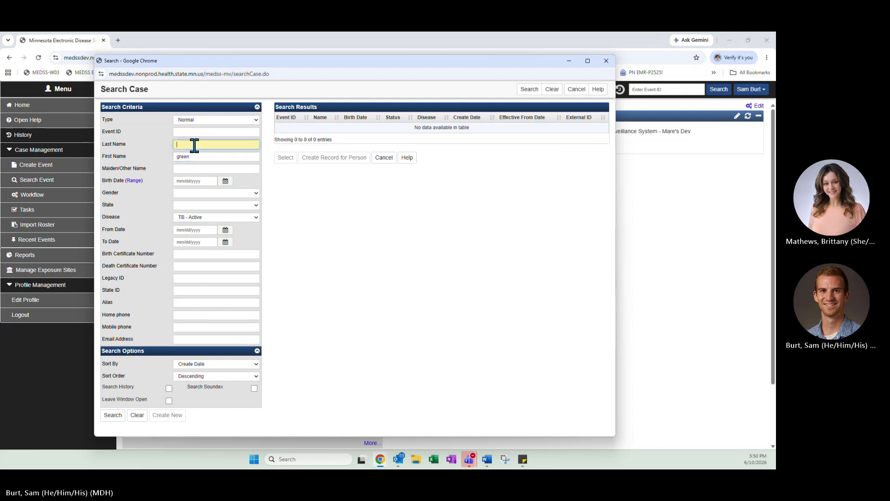
text(gob*)
click(113, 415)
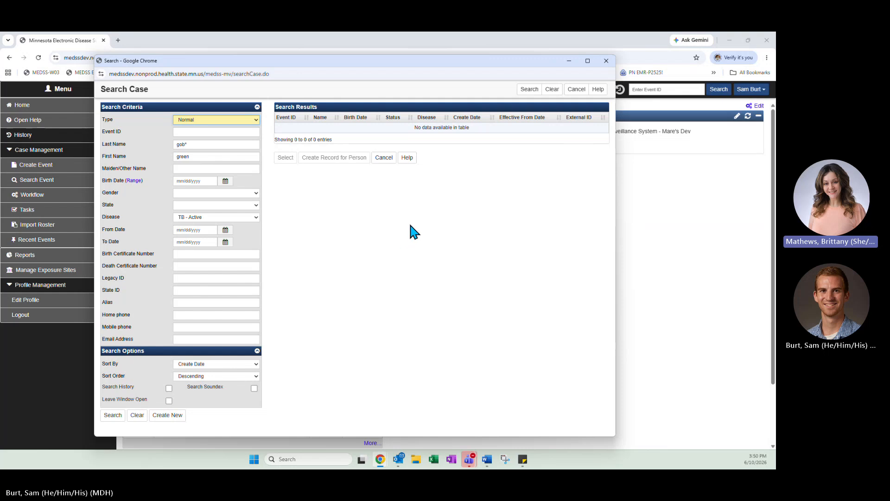
Close the event search window and start a new event with TB - Active as the disease.
click(606, 60)
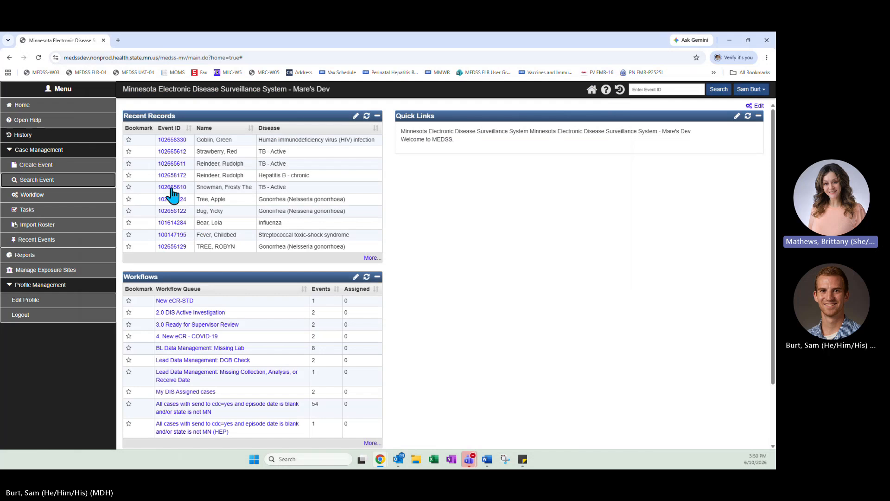
click(35, 166)
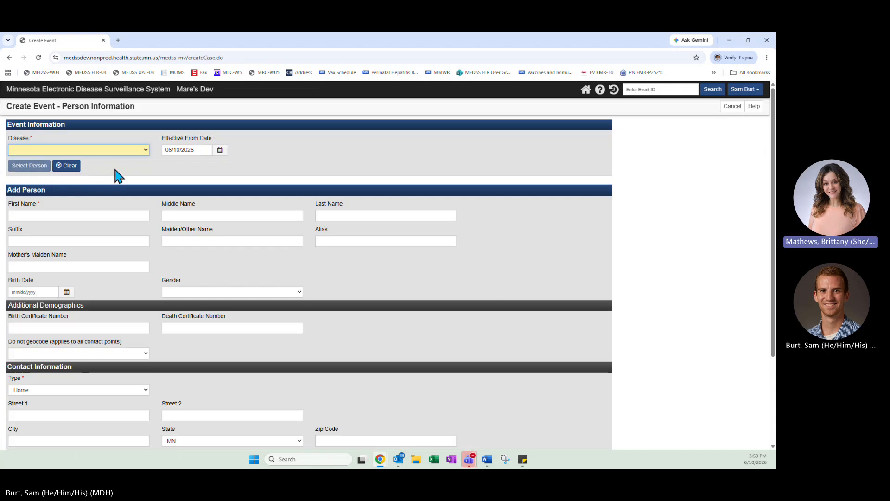
click(131, 152)
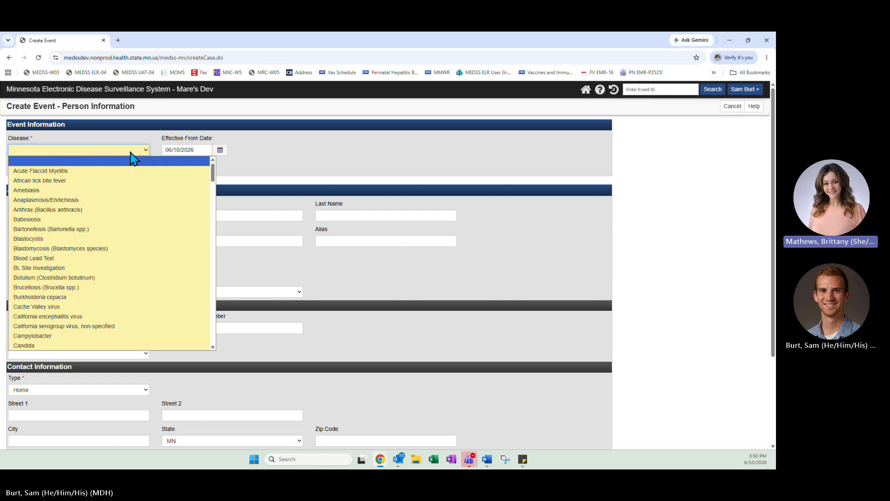
scroll(122, 218, down, 2)
scroll(126, 230, down, 10)
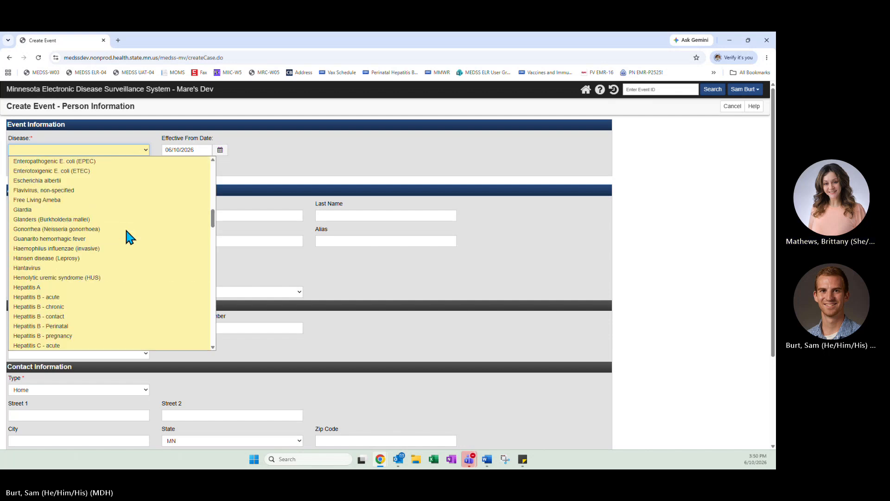
scroll(124, 234, down, 9)
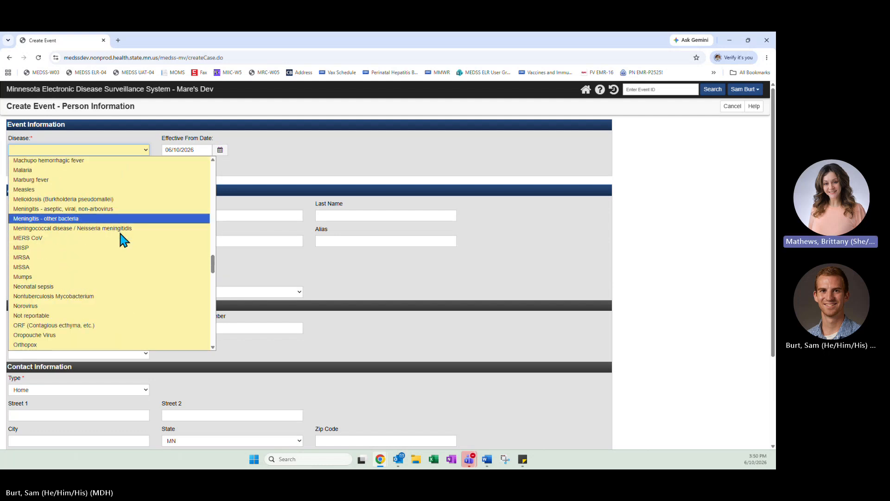
scroll(118, 232, down, 5)
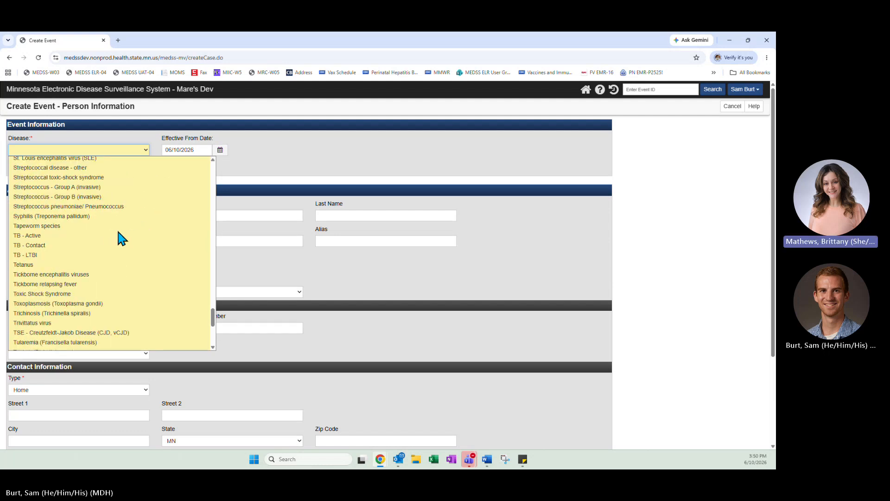
click(98, 233)
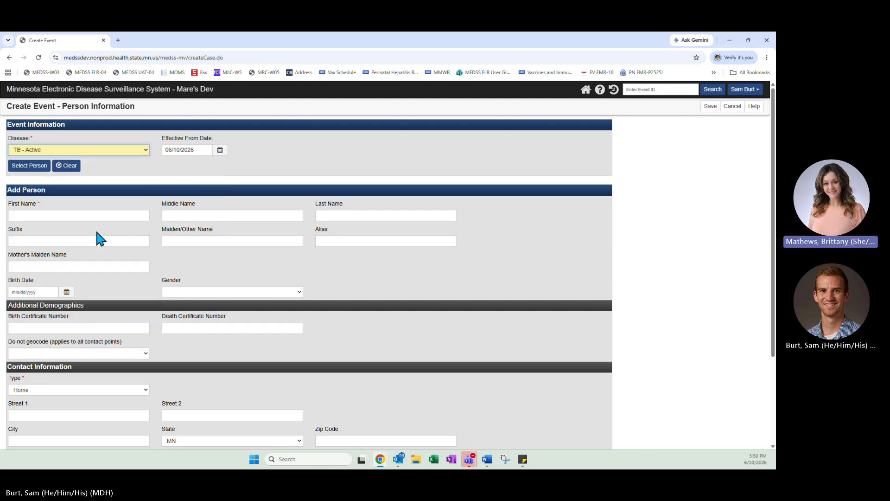
Search existing persons for the event by the person's first name and the first three letters of the last name plus a wildcard.
click(23, 168)
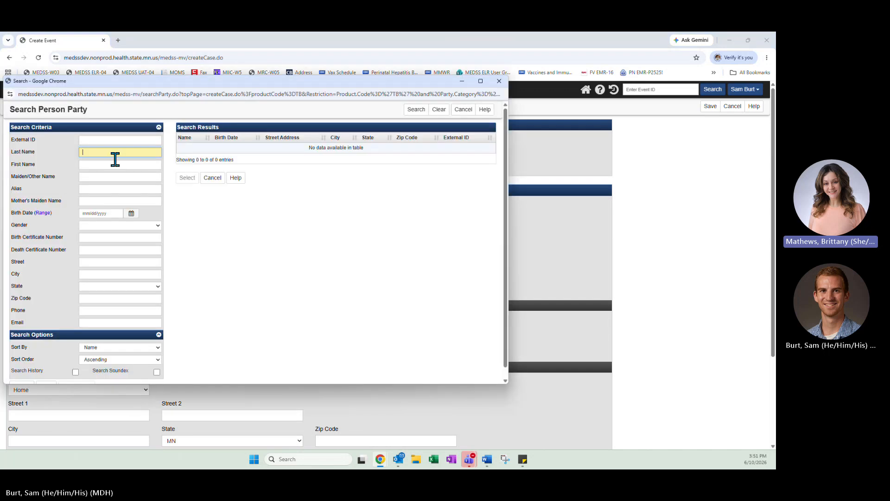
drag(245, 85, 324, 65)
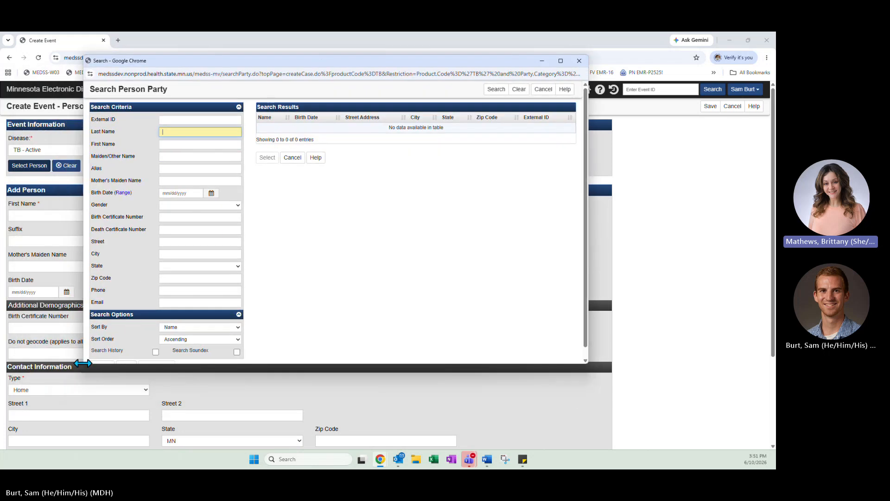
drag(85, 364, 78, 390)
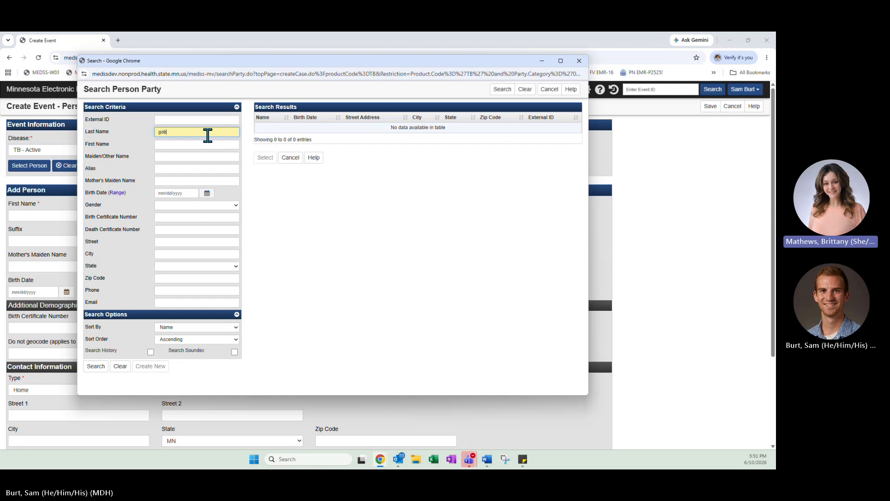
key(Tab)
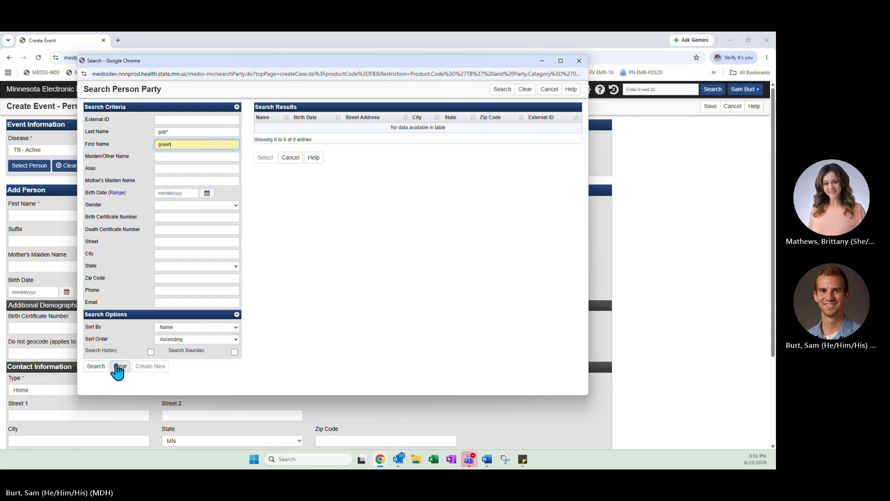
click(96, 367)
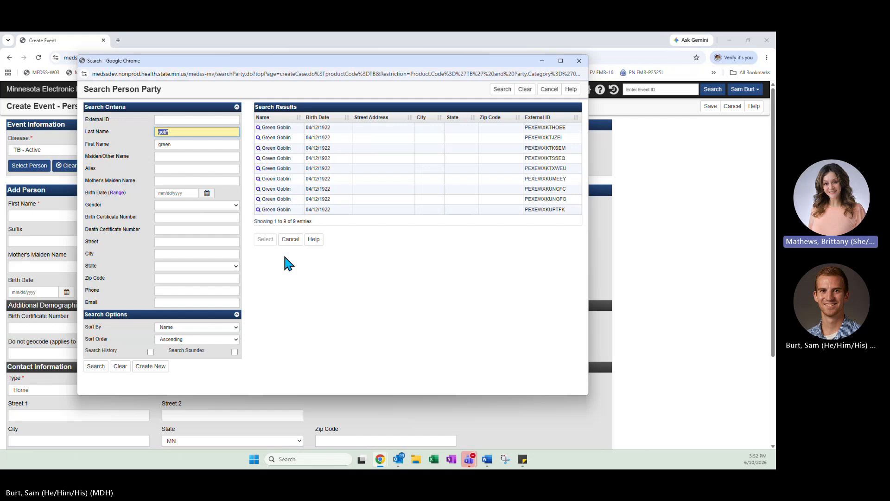
Select the fifth person record in the search results for the event, check the filled-in person information and save the new event.
double_click(294, 169)
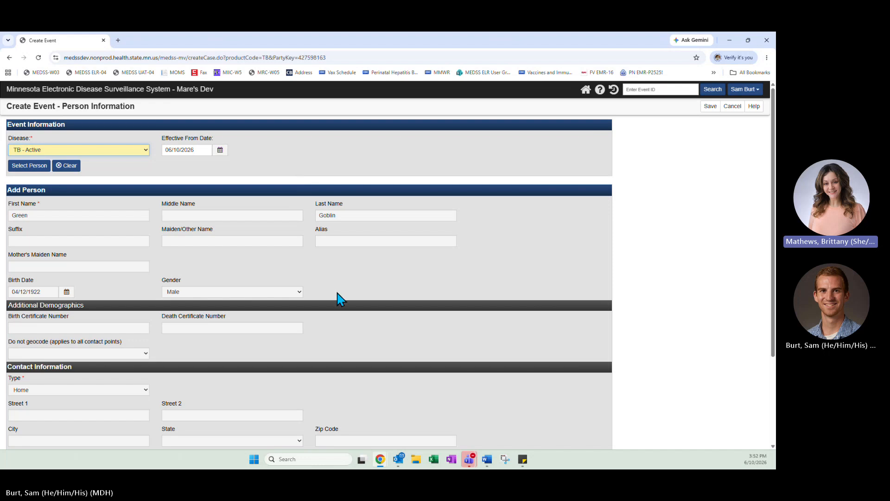
scroll(341, 299, down, 2)
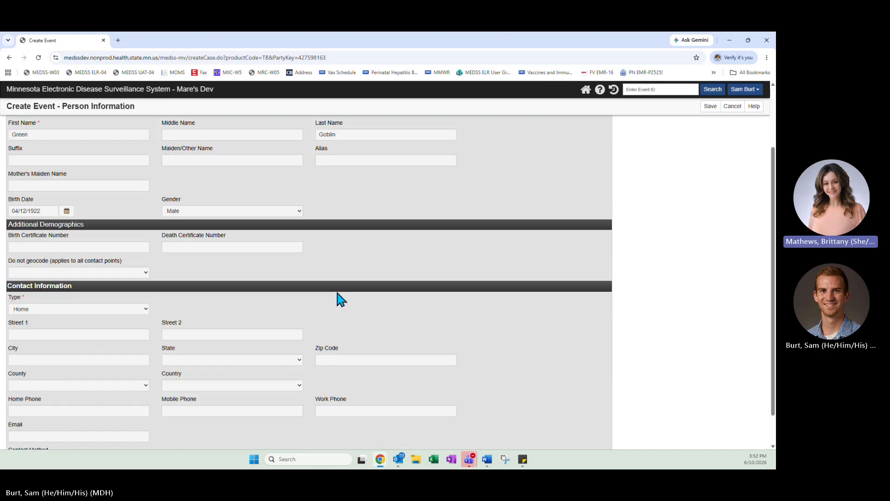
scroll(341, 299, up, 1)
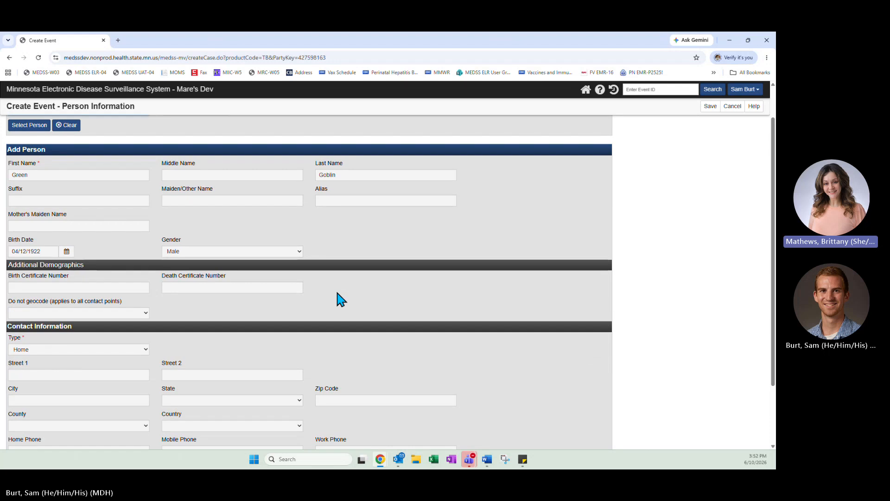
scroll(337, 292, down, 2)
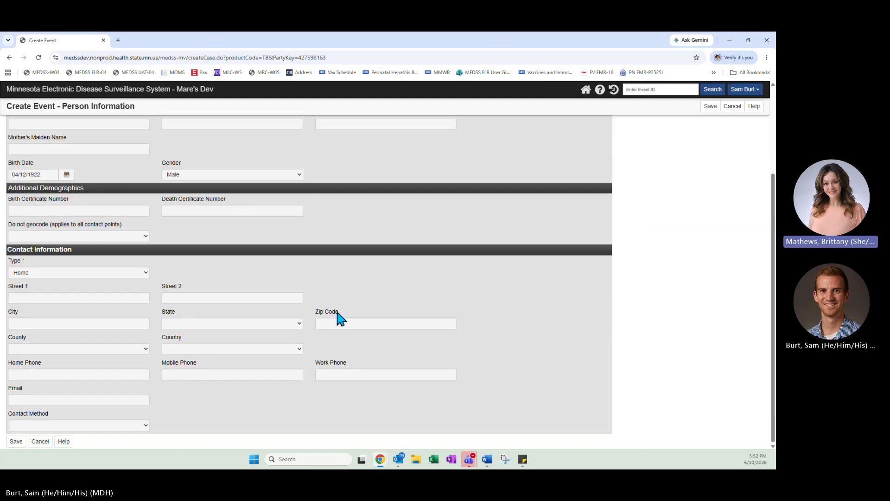
click(17, 444)
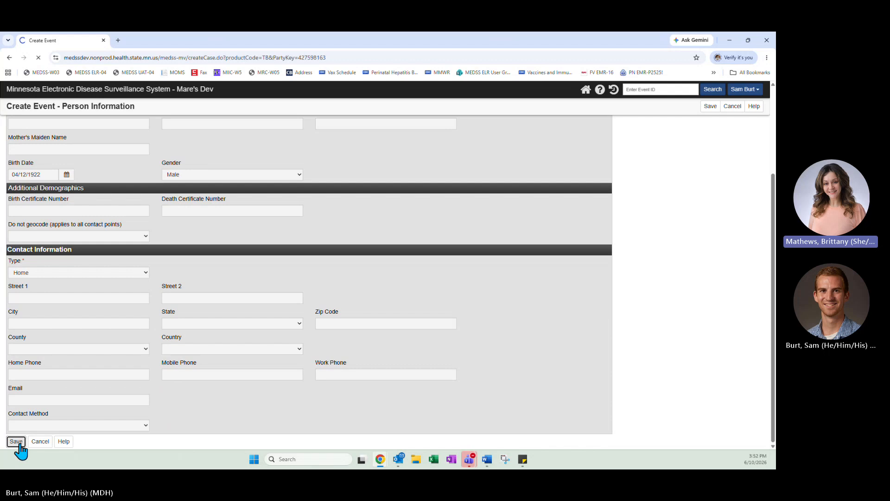